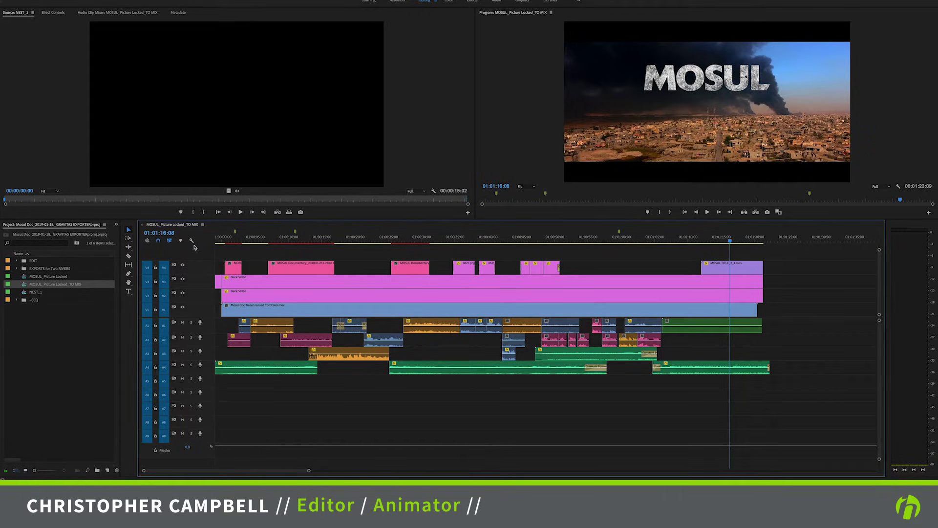
- Mark the In point at the start and the Out point at the end of the MOSUL_Picture Locked_TO MIX sequence
key(Home)
key(i)
key(End)
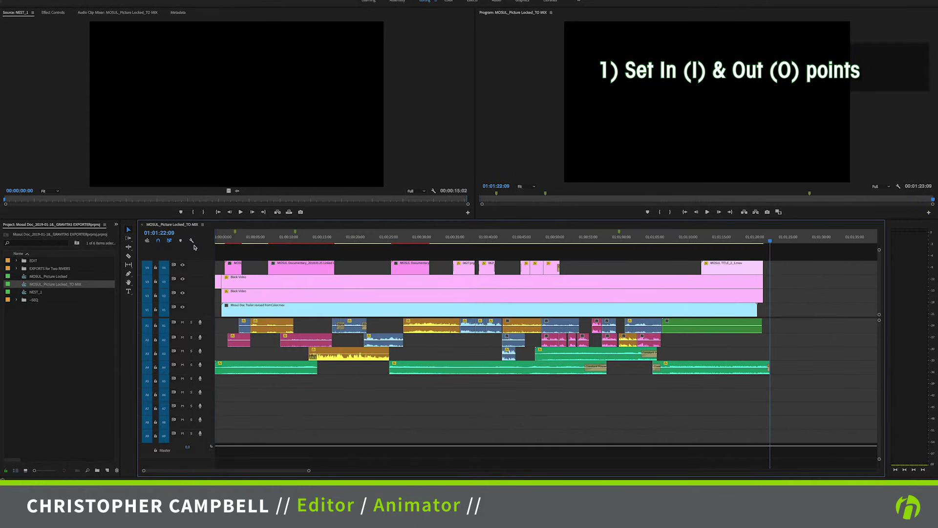
key(o)
- Start a media export of the sequence using the H.264 format and the Match Source - High bitrate preset
click(66, 1)
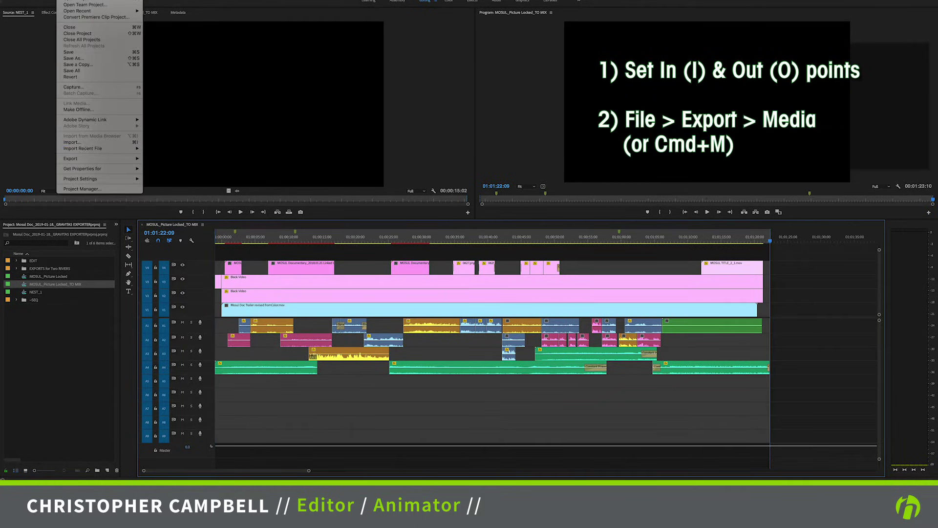
mouse_move(86, 159)
click(163, 162)
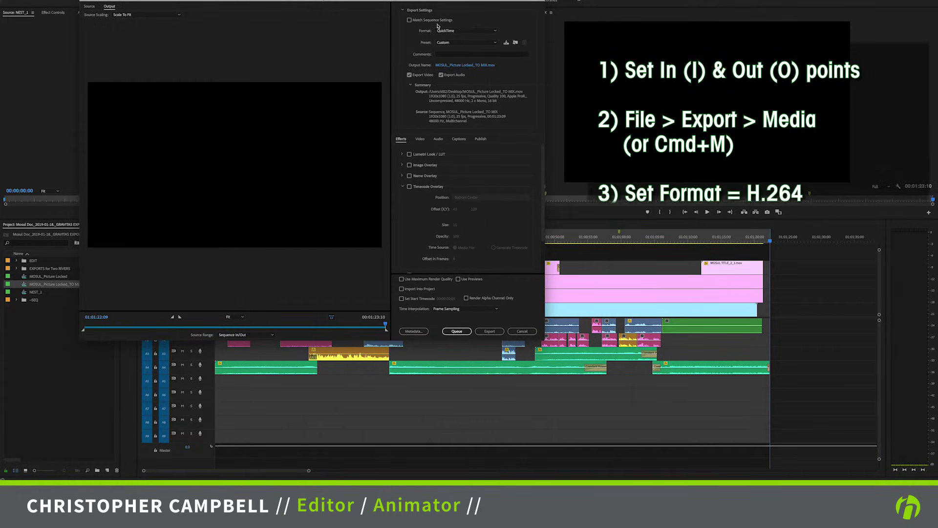
click(460, 30)
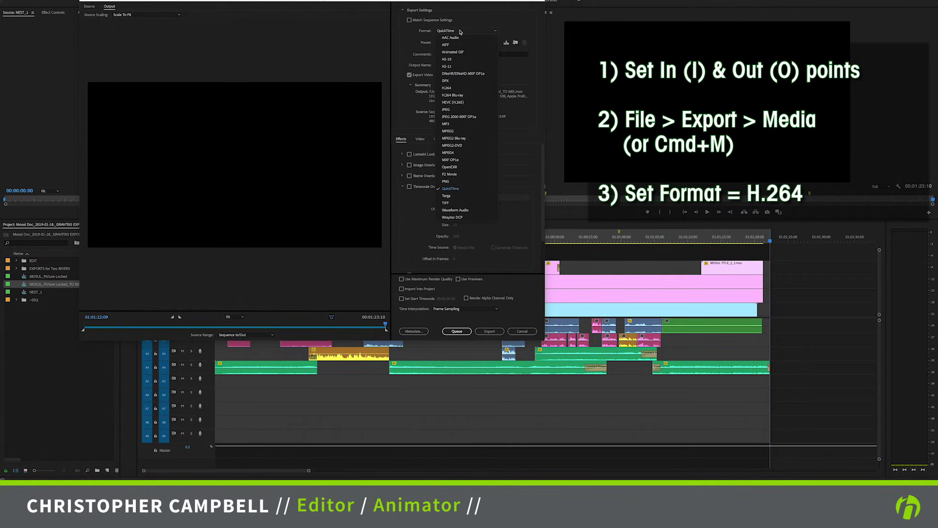
click(448, 88)
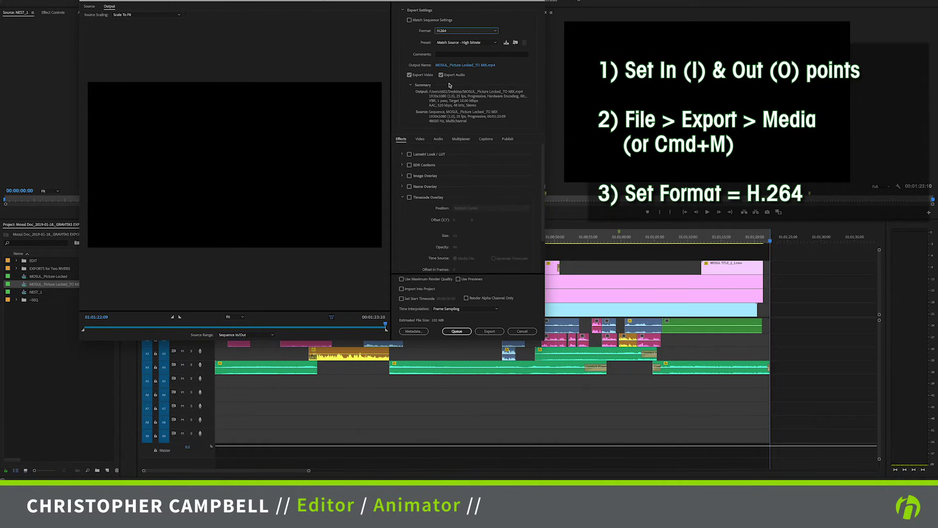
click(460, 44)
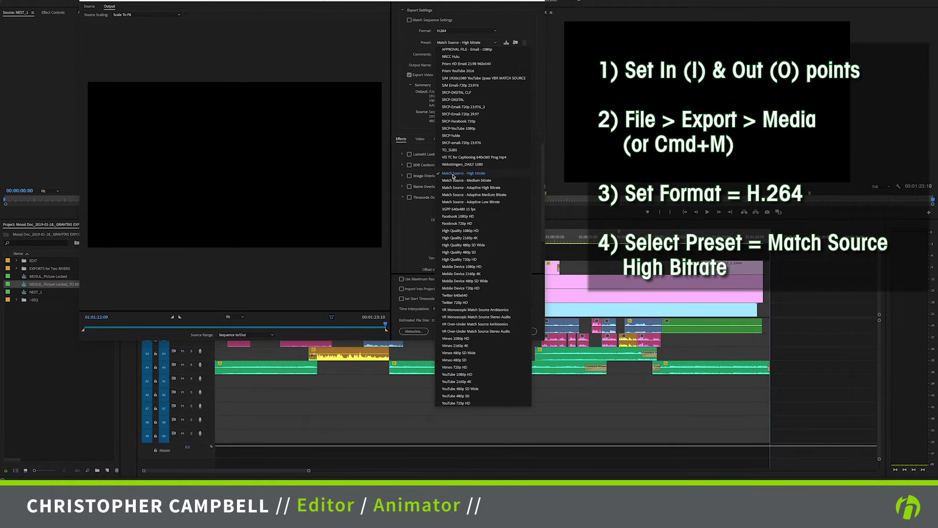
click(453, 174)
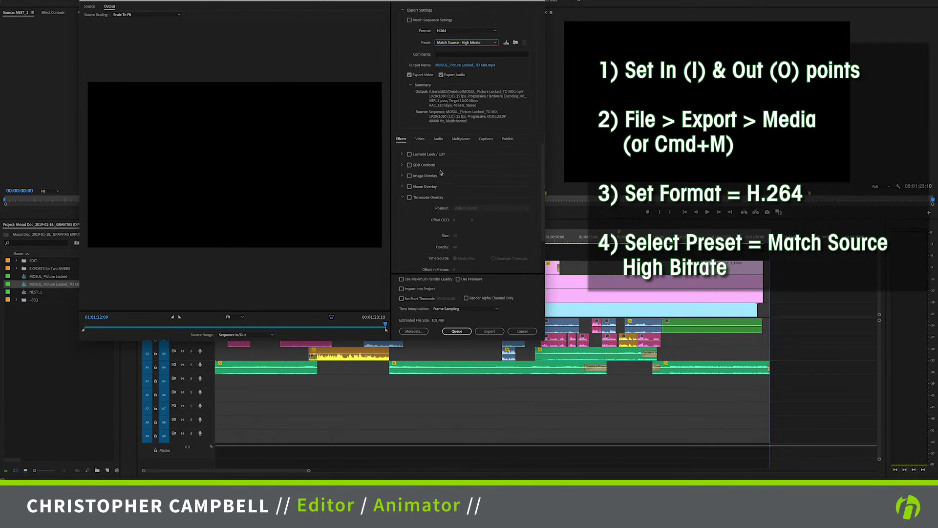
- Enable the Timecode Overlay effect for the export and preview it on the MOSUL title shot
click(401, 141)
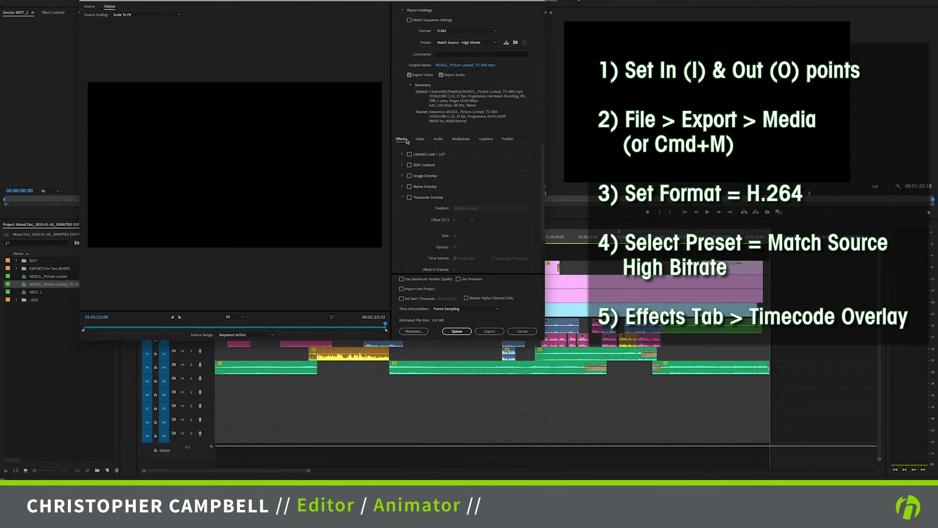
click(409, 198)
click(403, 198)
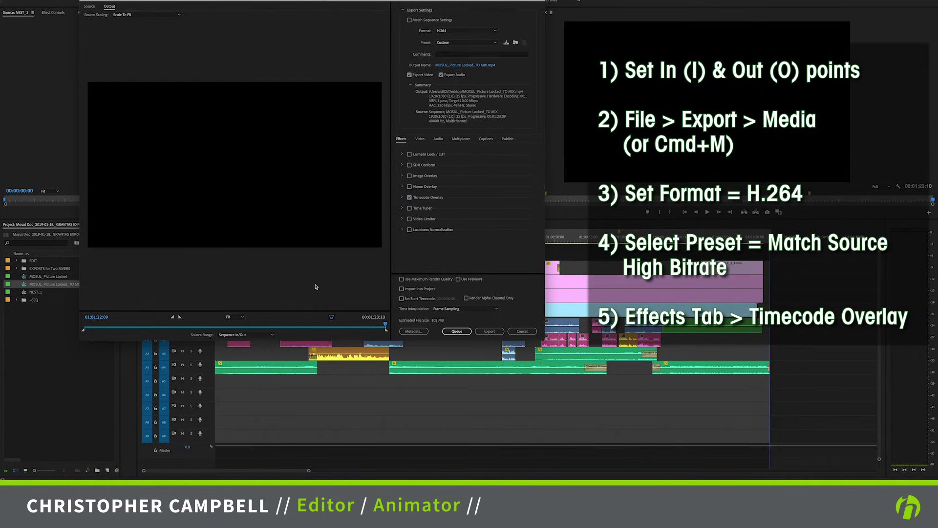
click(329, 328)
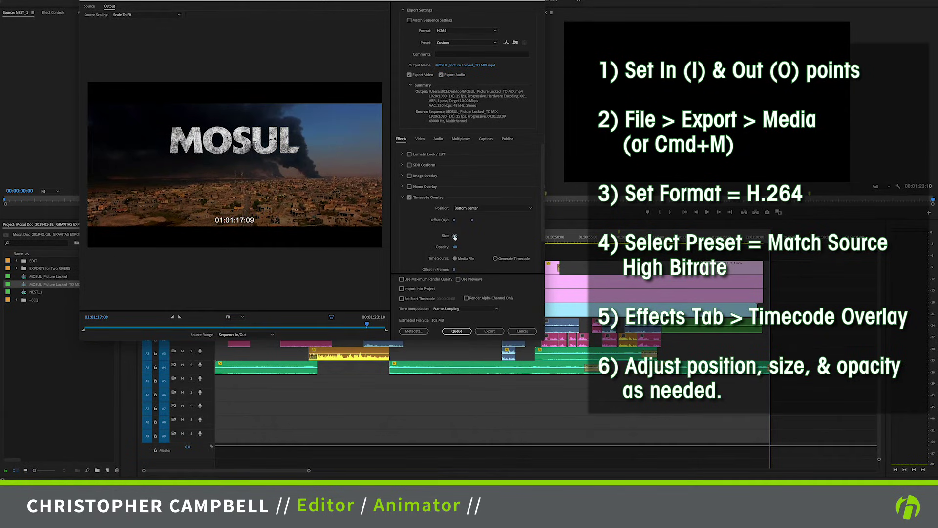
- Set the timecode overlay's size to 20 and its opacity to 100
click(455, 236)
text(20)
key(Return)
click(455, 247)
text(100)
key(Return)
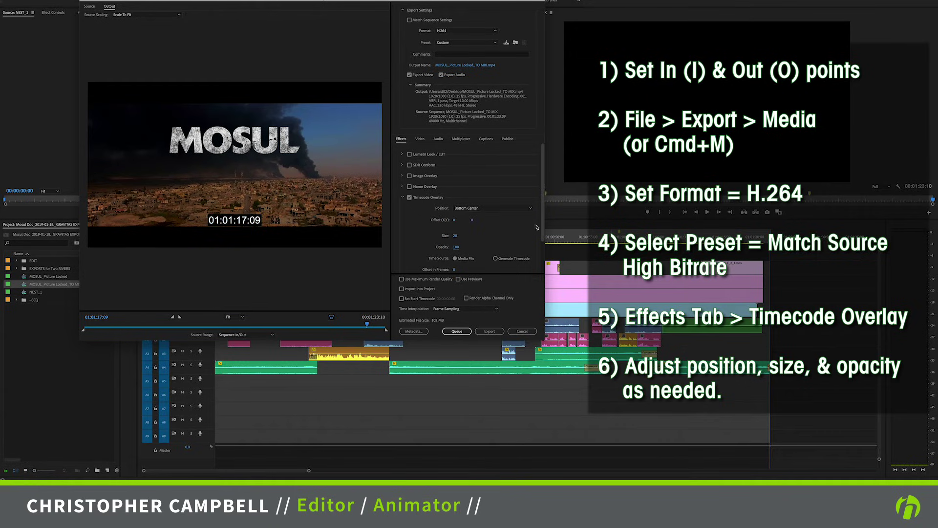
- Position the timecode overlay at Top Left and offset it closer to the corner of the frame
click(473, 208)
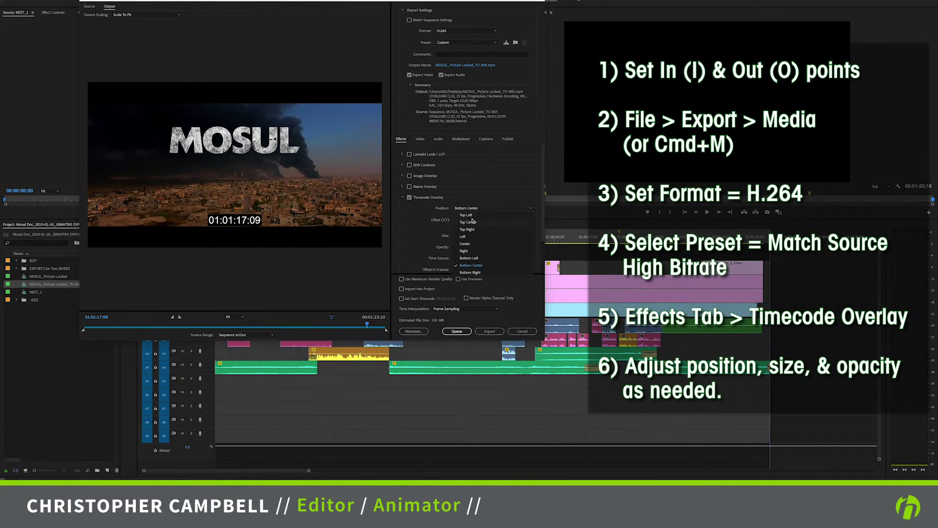
click(467, 215)
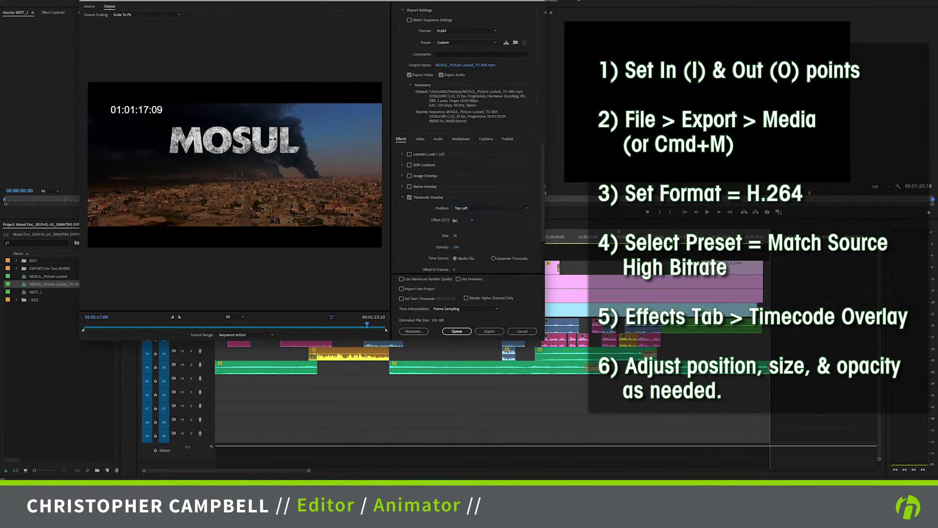
drag(455, 220, 421, 220)
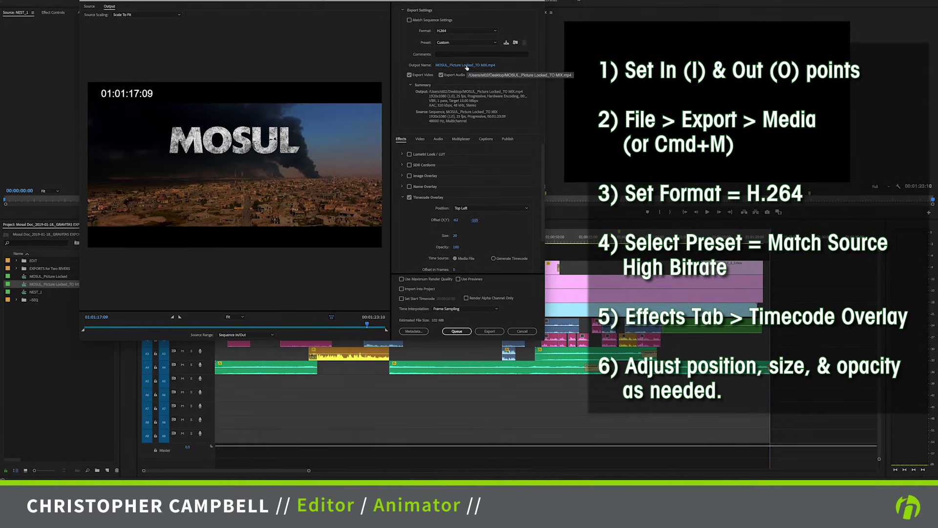
- Save the output to the Desktop as MOSUL_Picture Locked_TO MIX and export the reference video
click(467, 66)
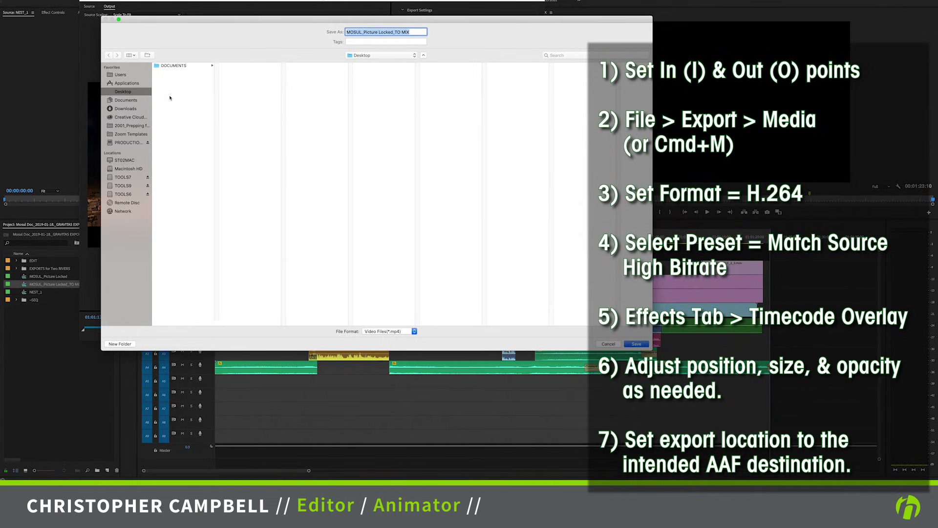
click(416, 32)
click(635, 344)
click(491, 332)
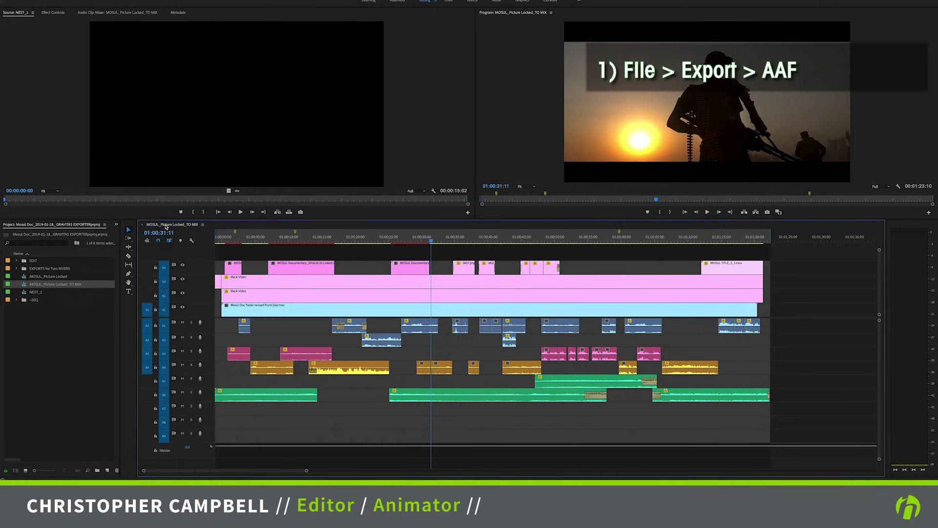
- Start an AAF export of the sequence with Breakout to Mono enabled, leaving Mixdown Video and Render audio clip effects off
click(63, 1)
click(167, 122)
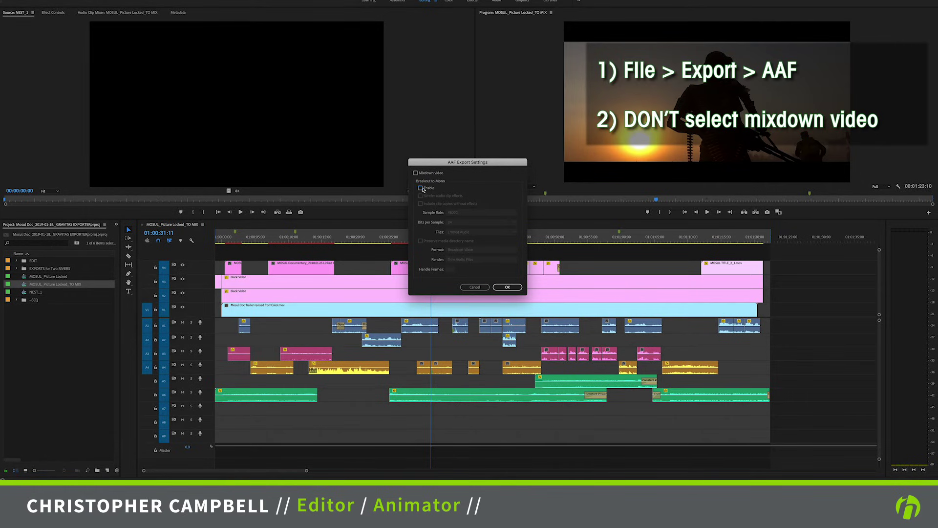
click(420, 188)
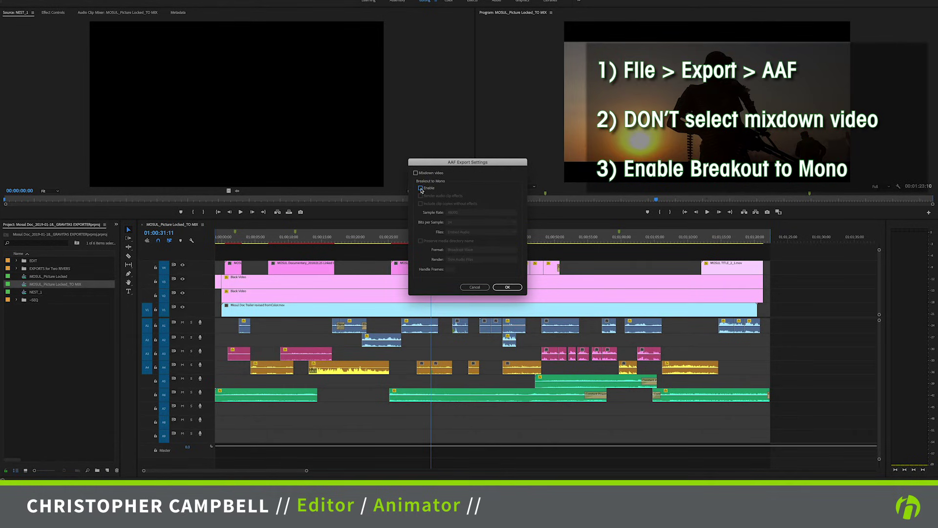
click(421, 187)
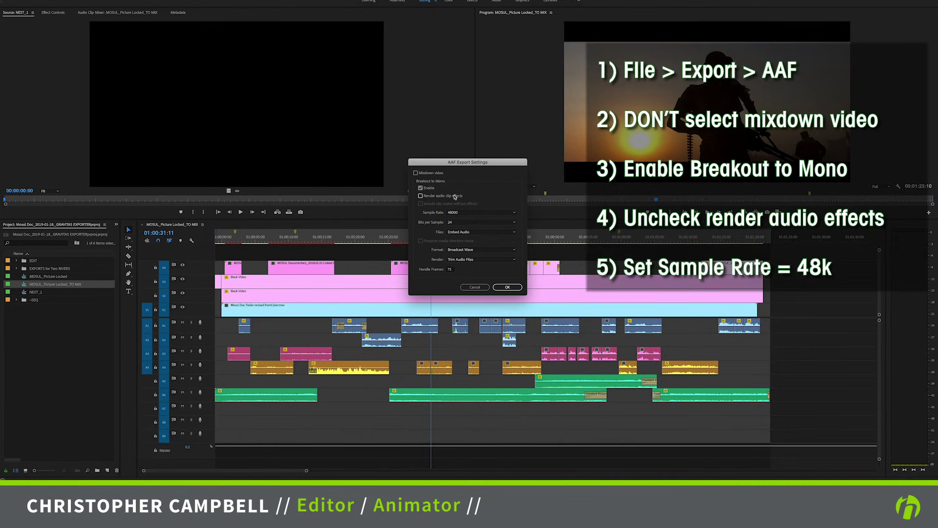
- Set the AAF audio to a sample rate of 48000 and 24 bits per sample
click(452, 213)
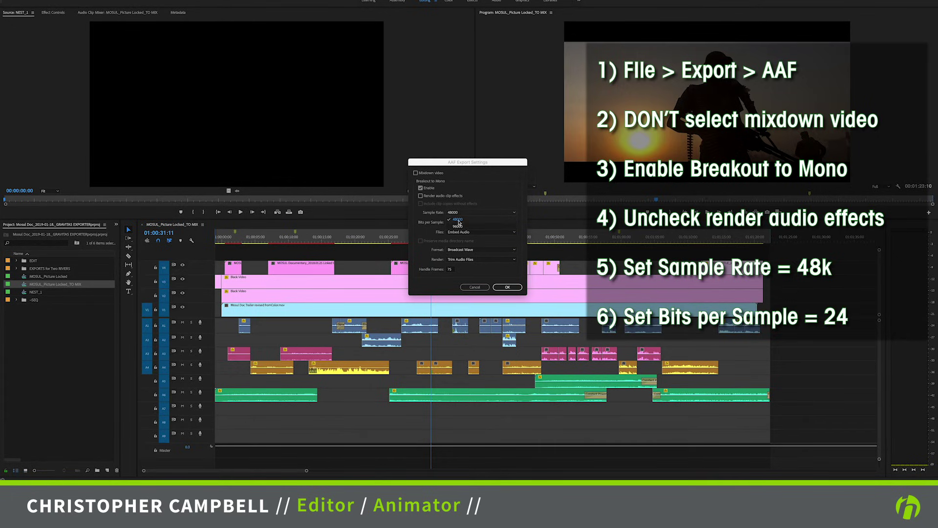
click(457, 219)
click(454, 222)
click(458, 237)
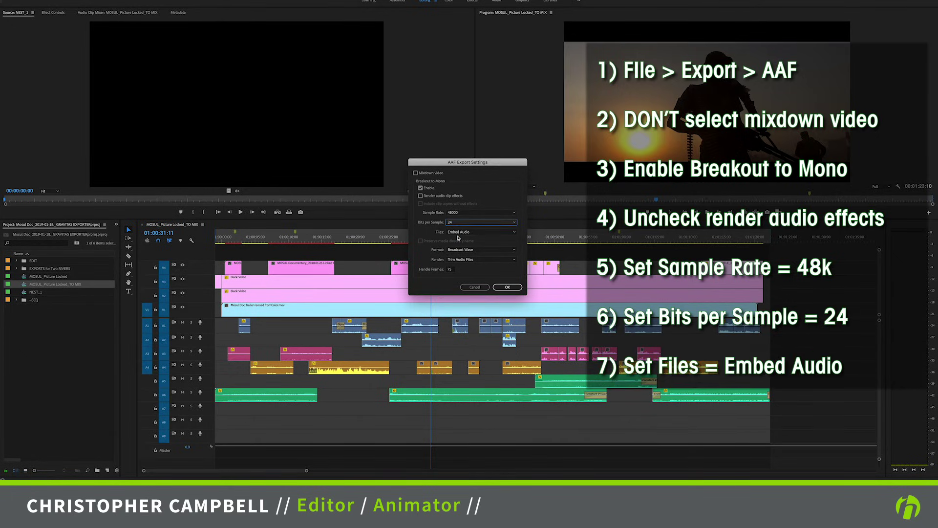
- Set the AAF to Embed Audio in Broadcast Wave format, rendering with Trim Audio Files and 75 handle frames
click(458, 234)
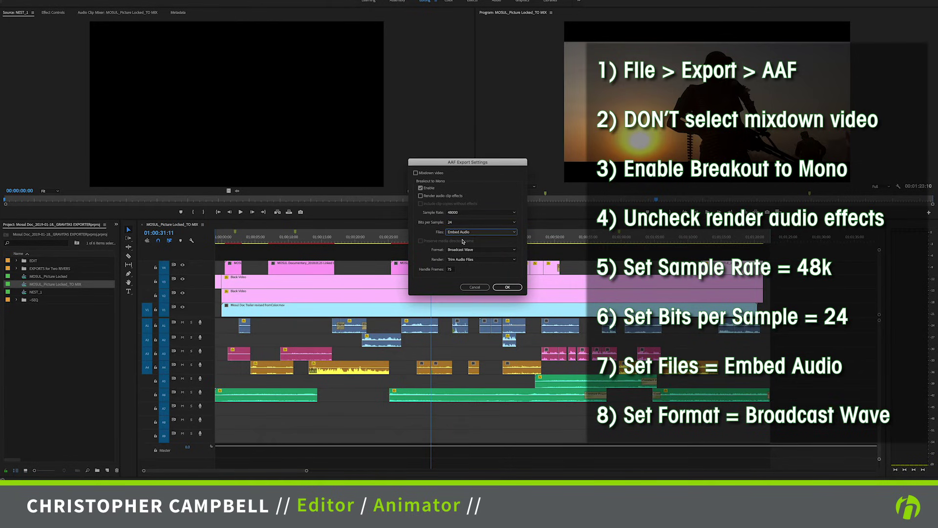
click(463, 239)
click(462, 250)
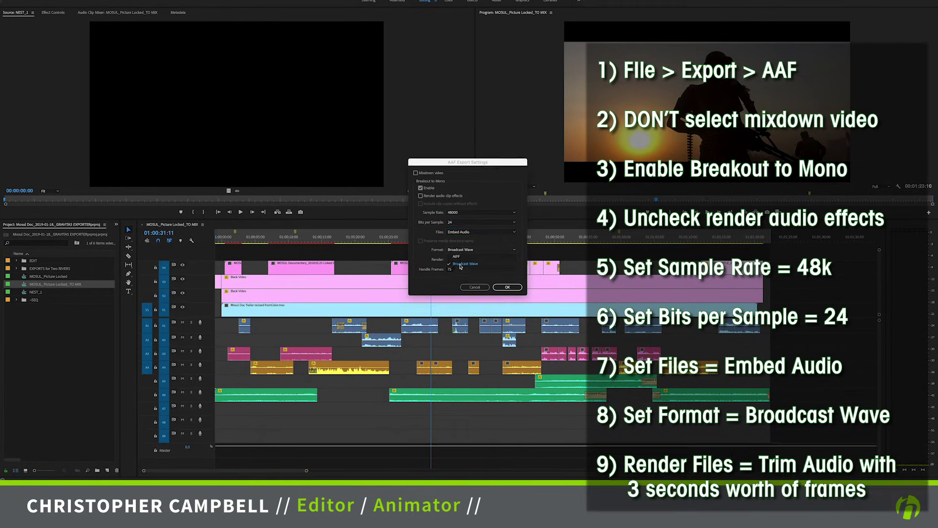
click(462, 263)
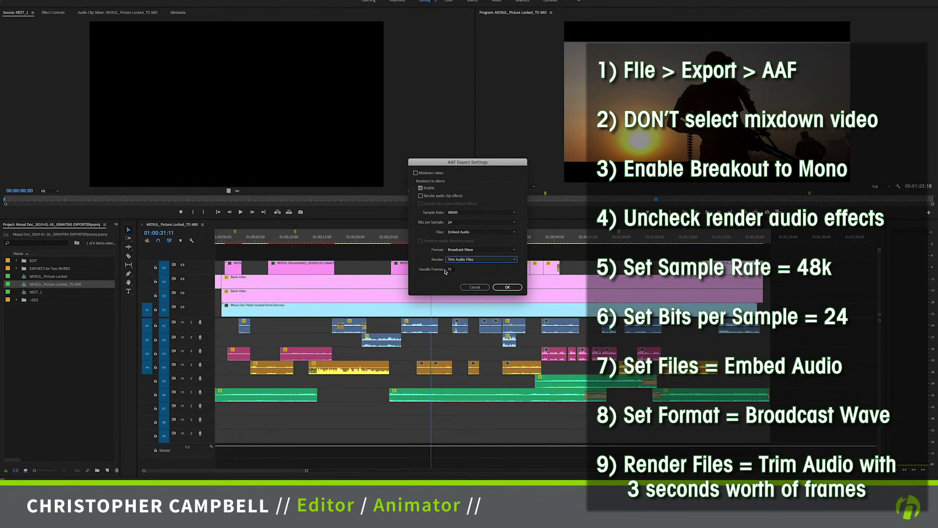
click(450, 269)
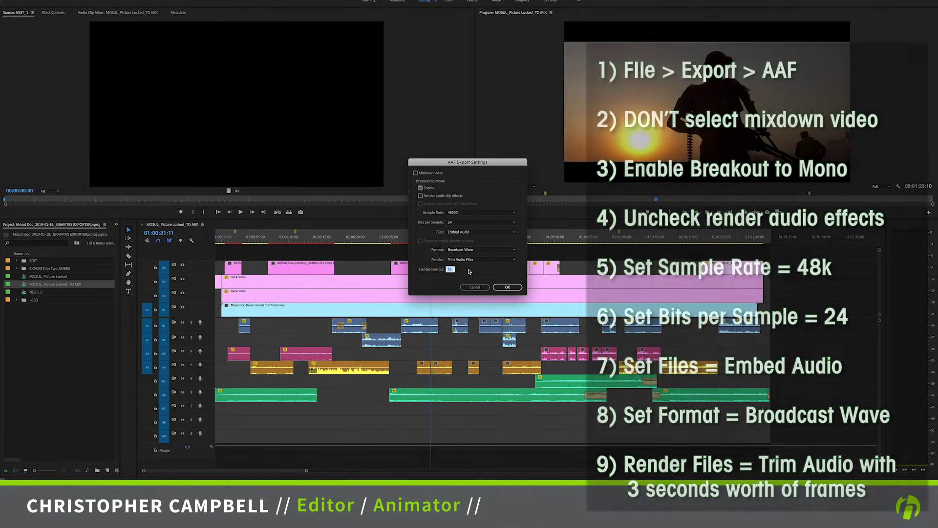
- Accept the AAF settings and save the file to the Desktop as MOSUL_Picture Locked_TO MIX
click(509, 287)
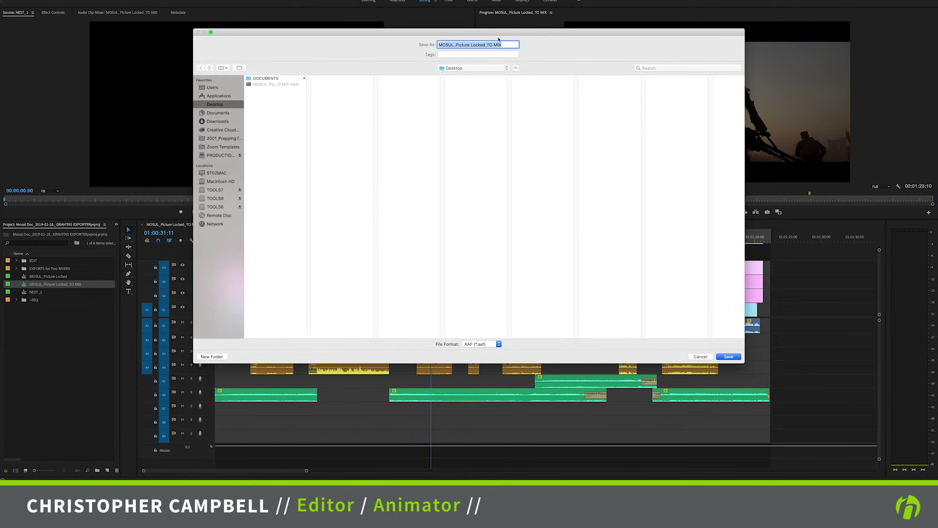
click(273, 101)
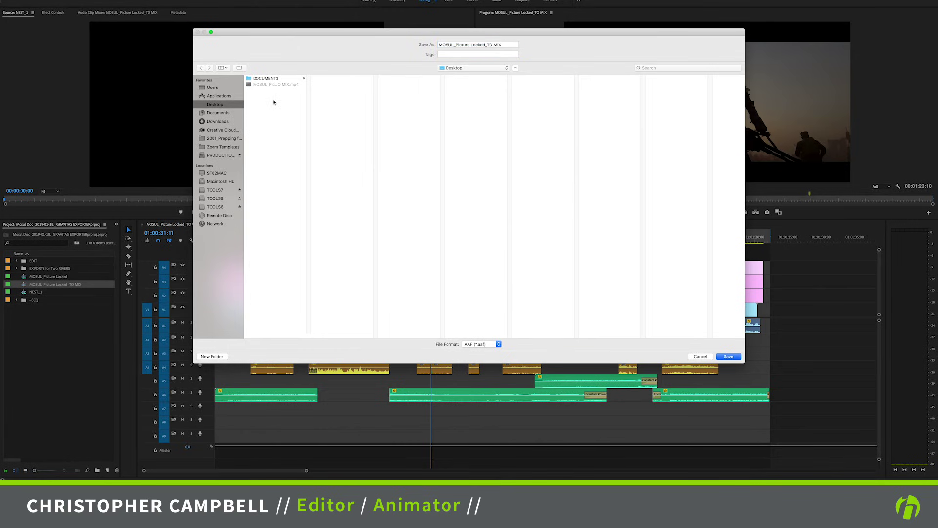
click(732, 357)
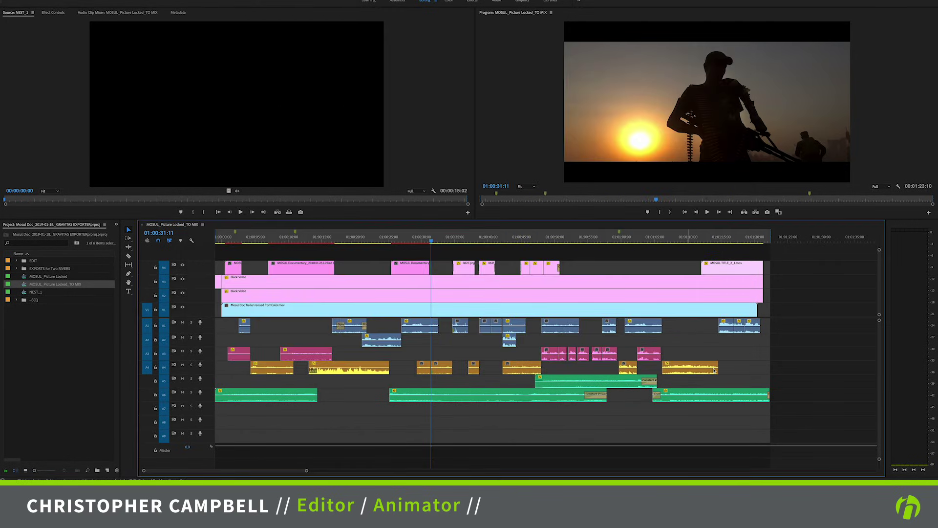